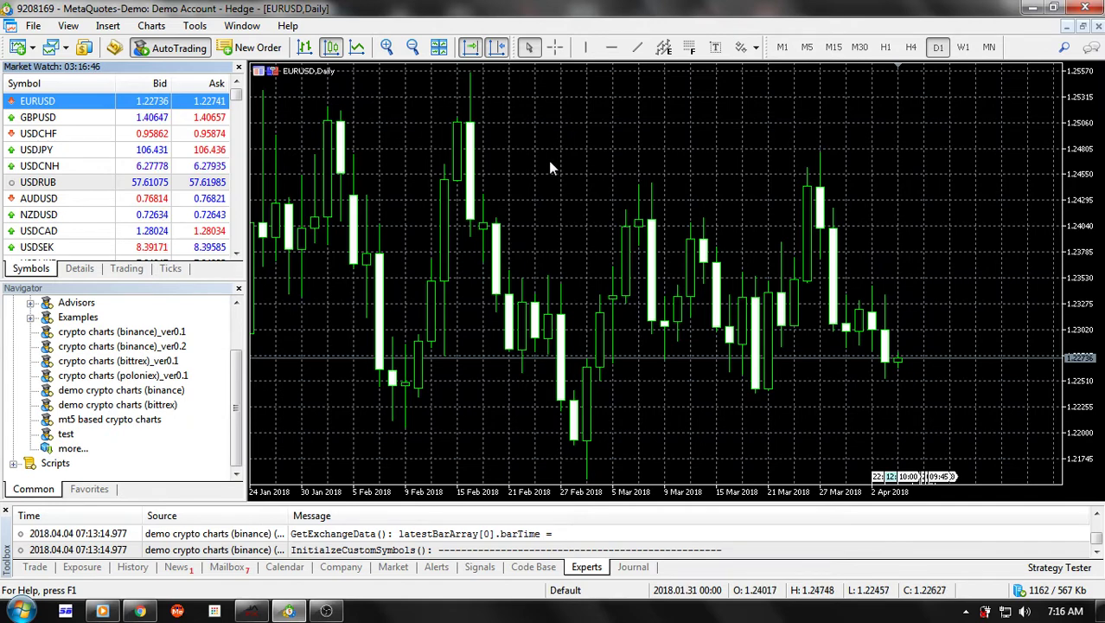
Step: Switch from MetaTrader 5 to the browser showing the MQL5 Reference at mql5.com/en/docs
click(139, 610)
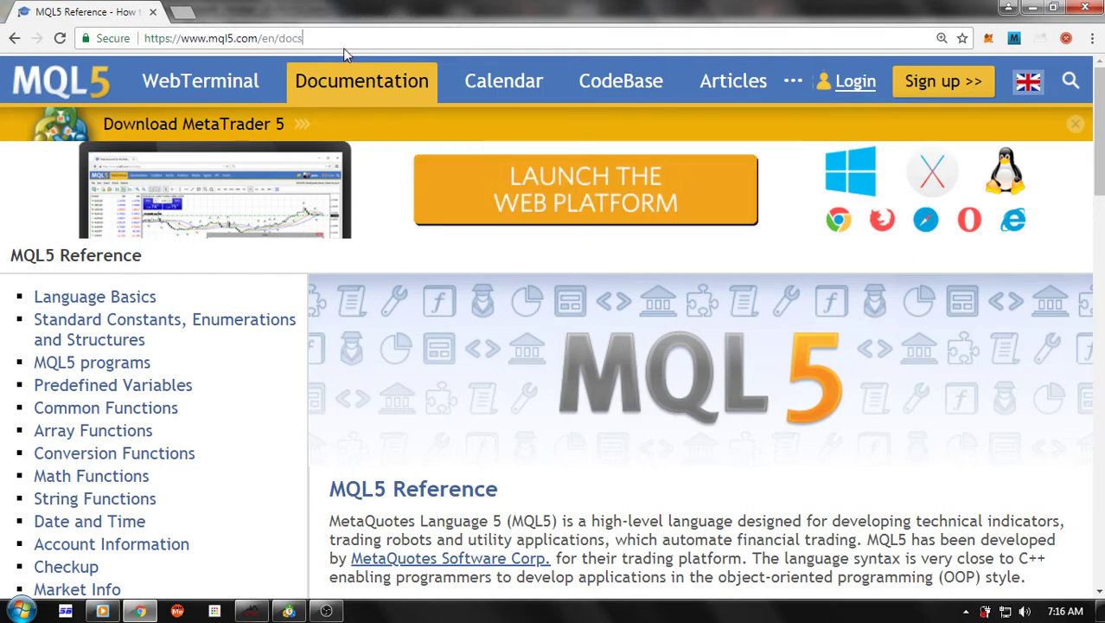
Step: Select the mql5.com/en/docs address in the browser, then bring OBS Studio to the front
drag(327, 39, 142, 38)
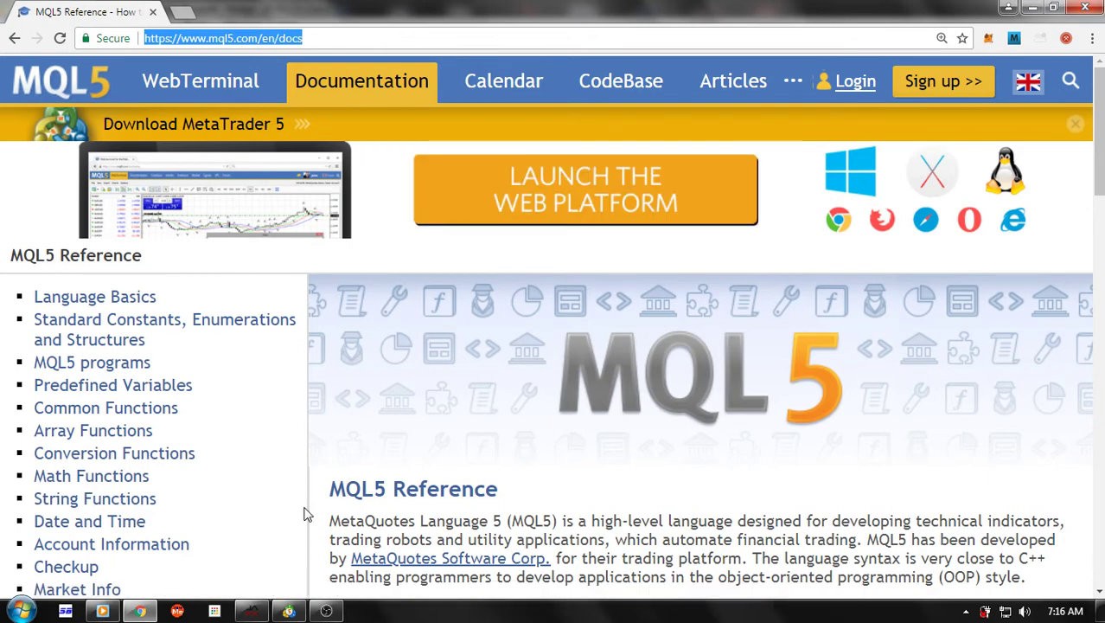
click(328, 611)
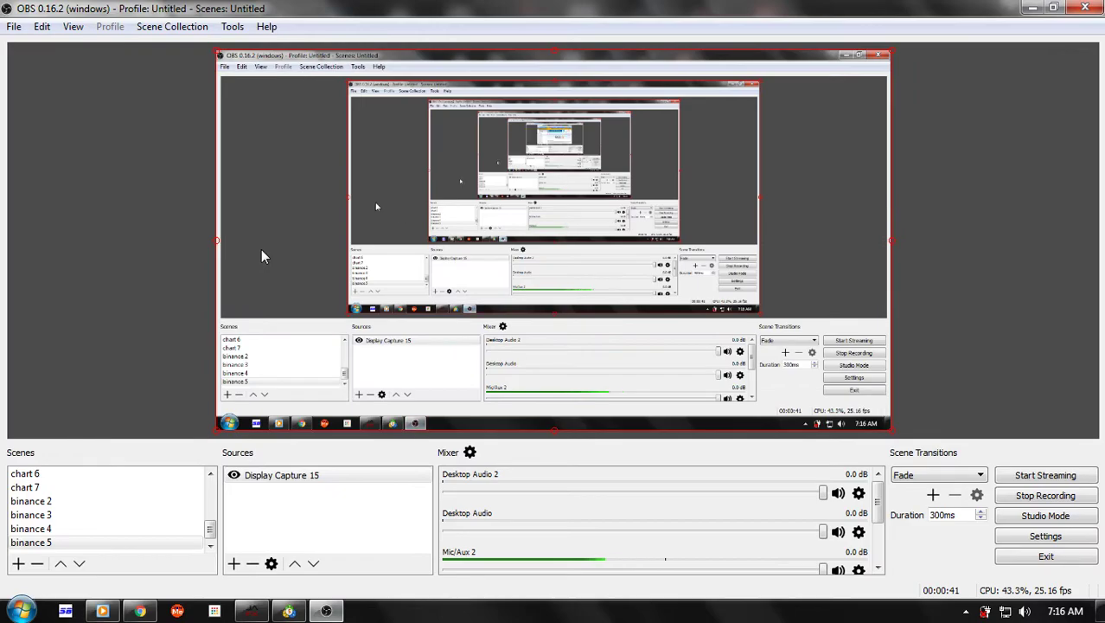
Step: Bring the MetaTrader 5 demo terminal with the EURUSD daily chart back to the front
click(289, 611)
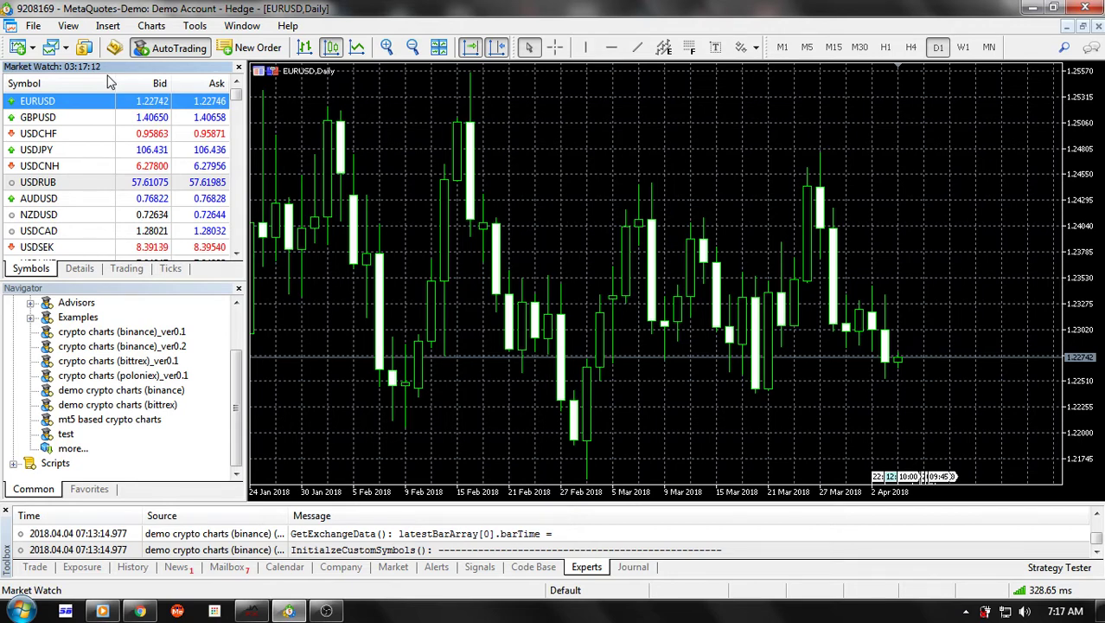
Step: Hide all symbols in Market Watch, leaving only EURUSD listed
right_click(93, 135)
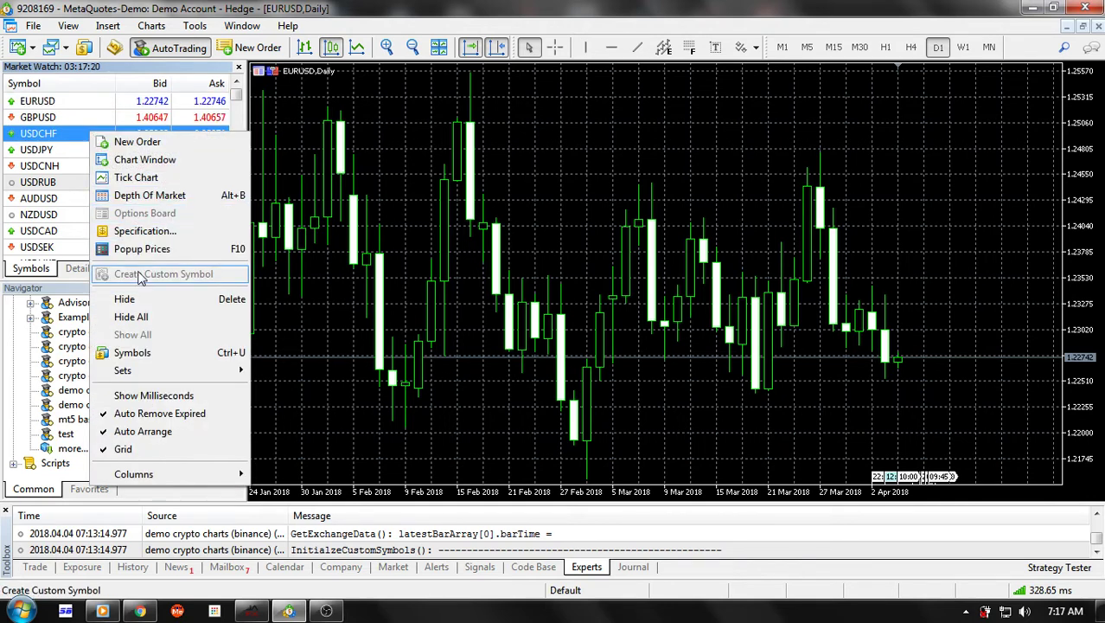
click(132, 318)
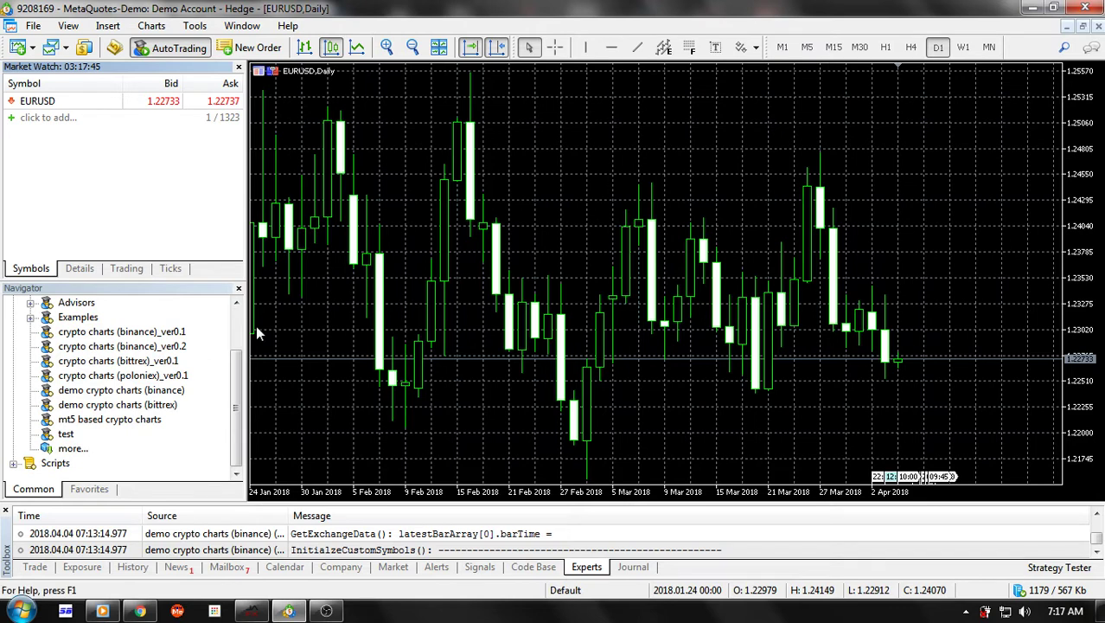
Step: Run the demo crypto charts (binance) expert with DOWNLOAD_CRYPTO_TICKERS set to ON
click(236, 305)
click(237, 304)
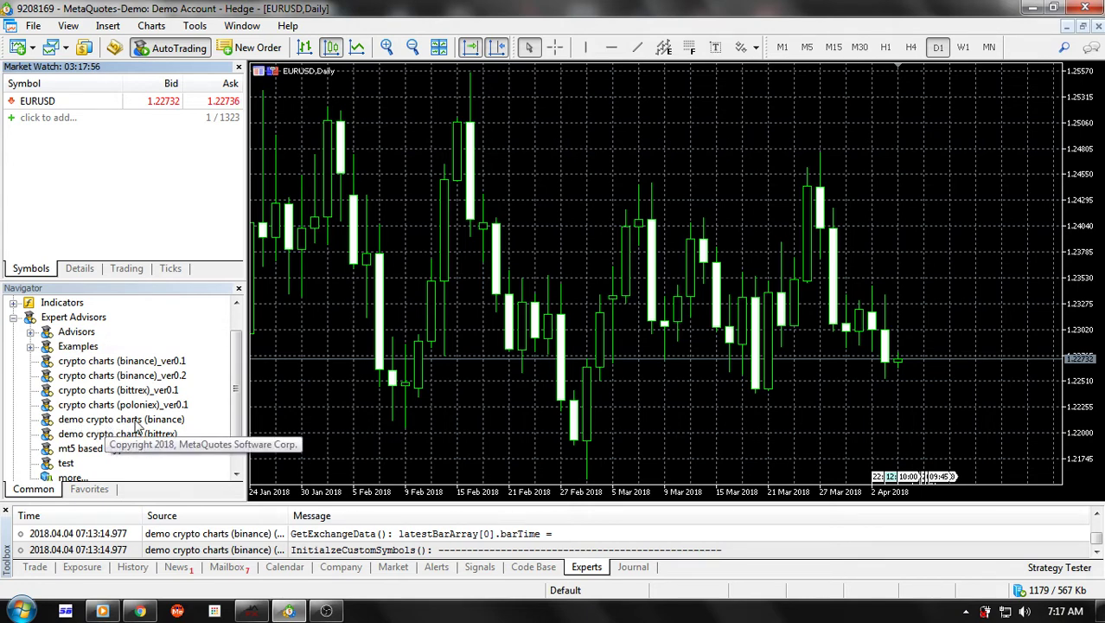
double_click(170, 421)
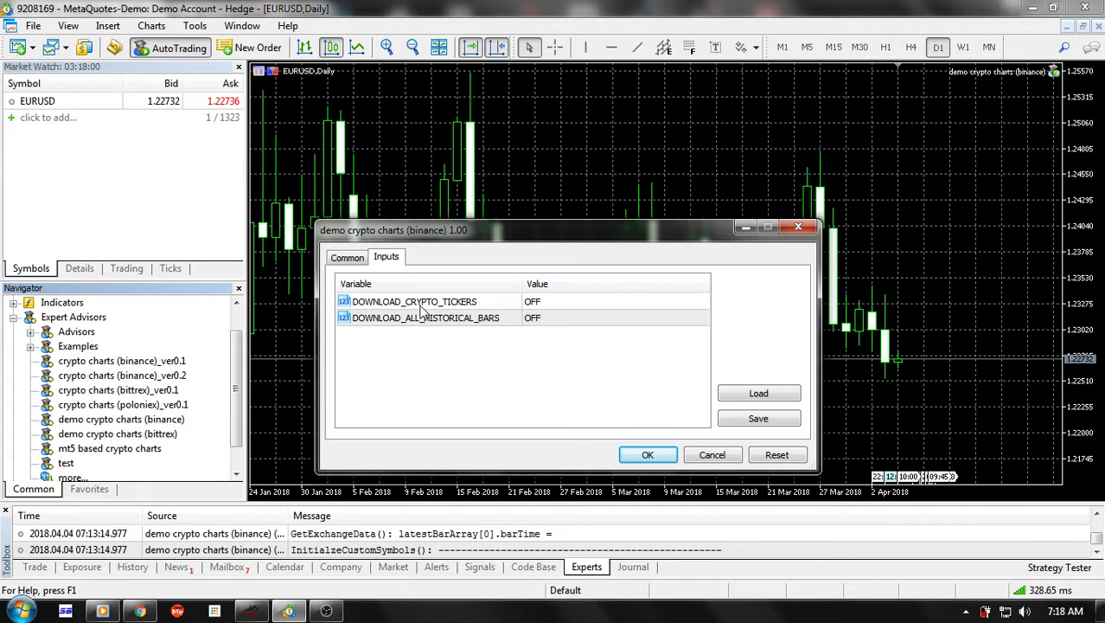
click(702, 304)
click(702, 305)
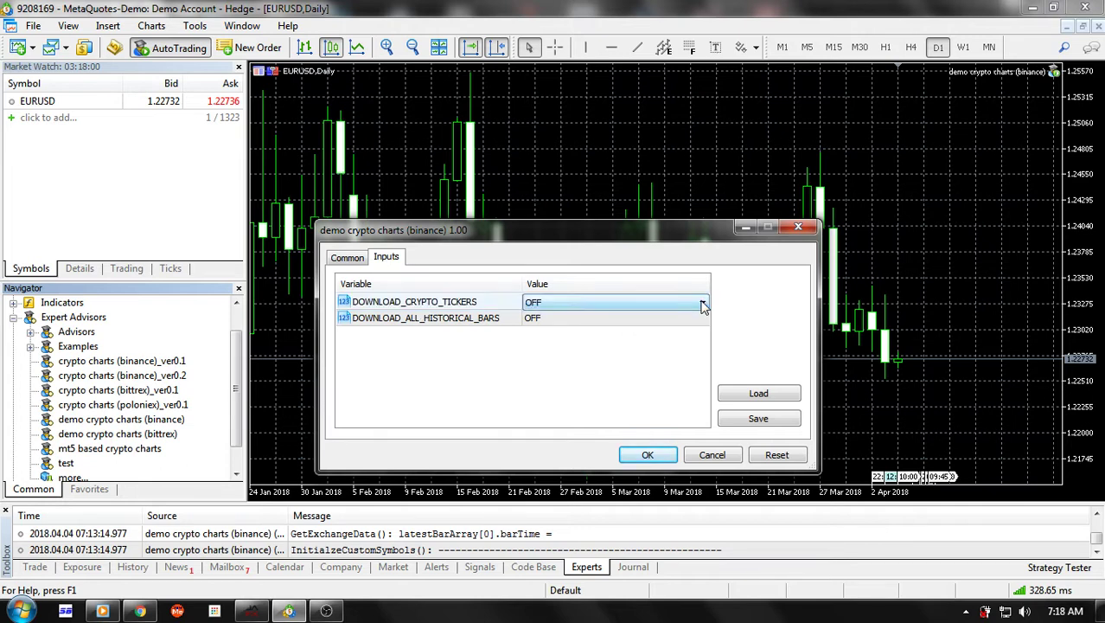
click(703, 304)
click(678, 316)
click(647, 456)
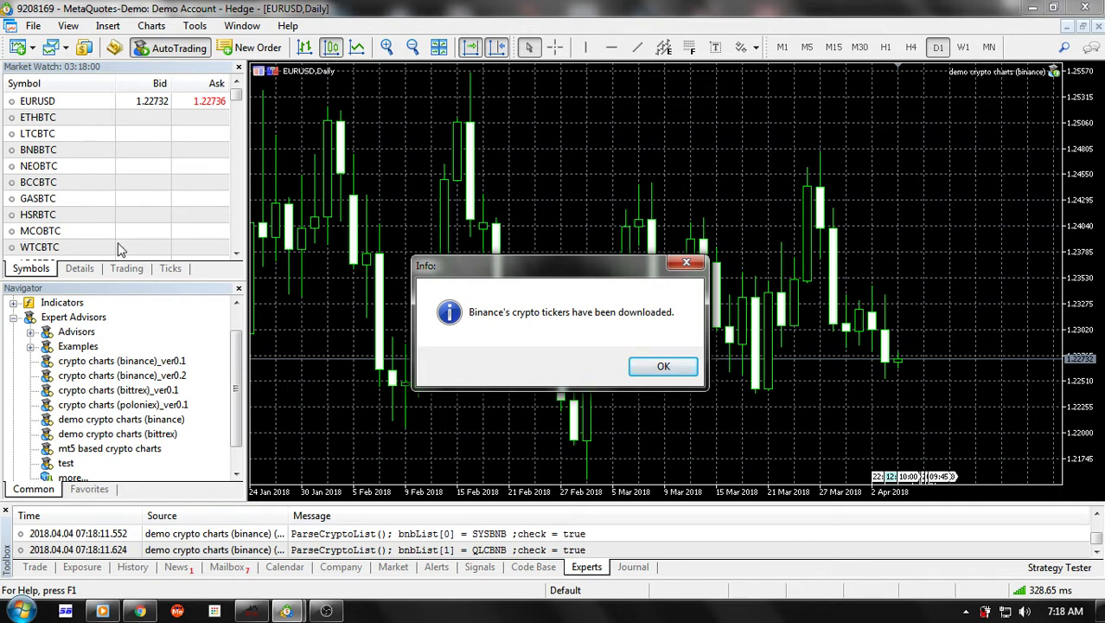
Step: Dismiss the tickers-downloaded message and open a BCCBTC chart on the D1 timeframe
click(657, 368)
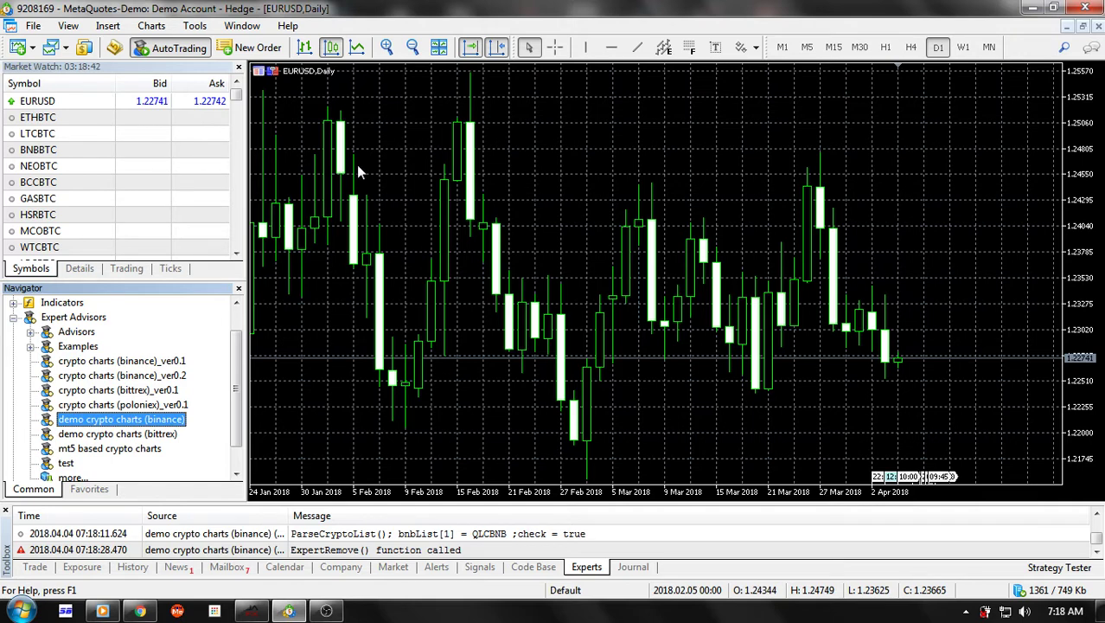
click(87, 187)
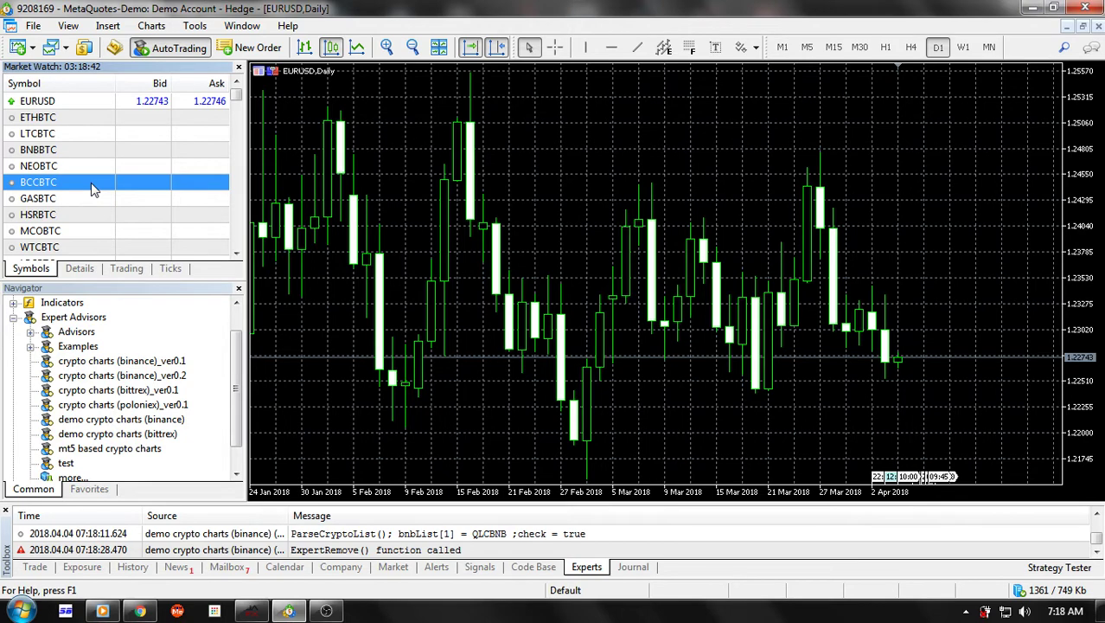
right_click(93, 191)
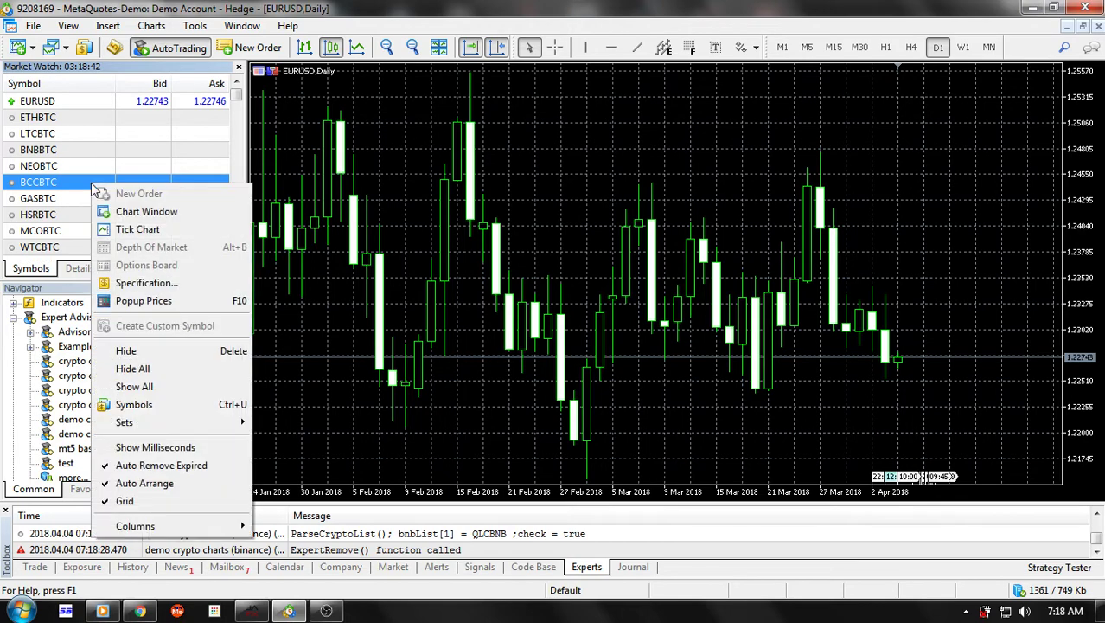
click(127, 213)
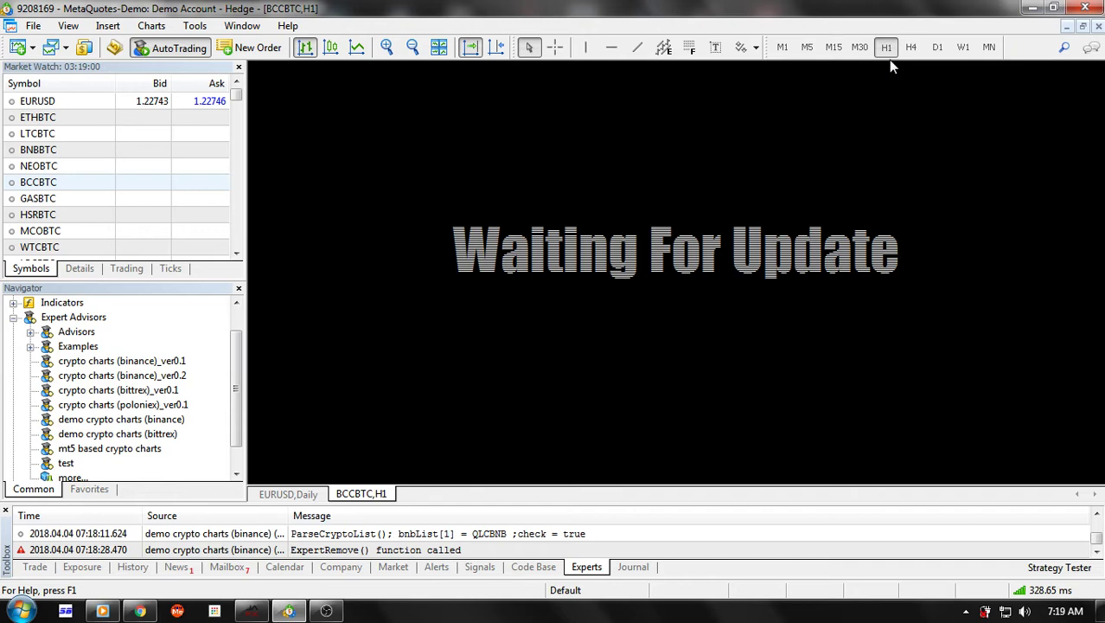
click(938, 47)
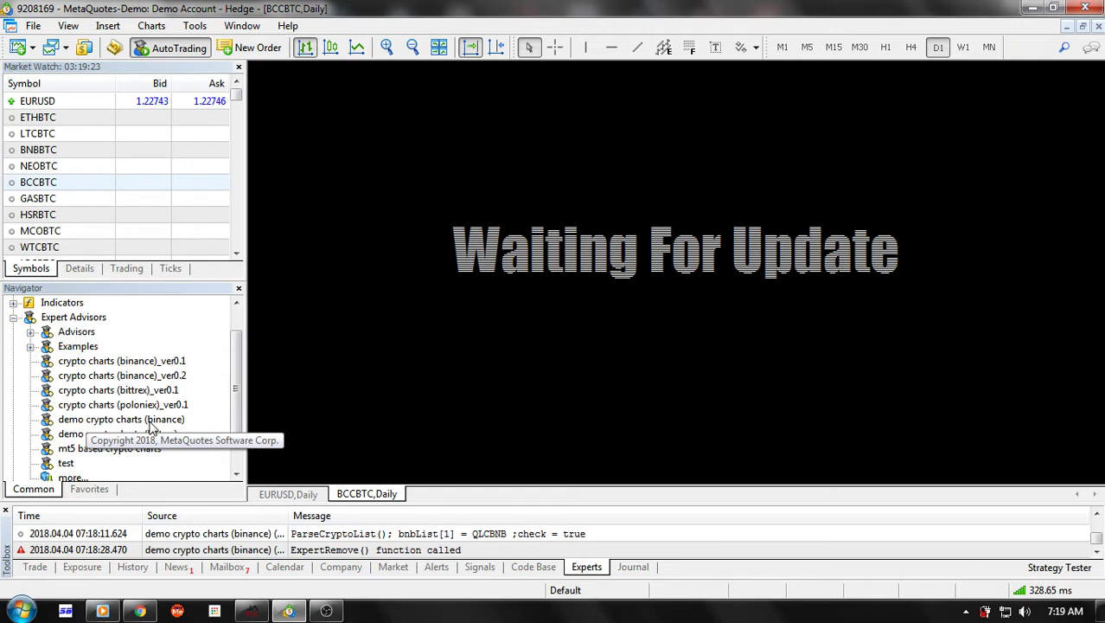
Step: Attach the demo crypto charts (binance) expert to the BCCBTC chart with default inputs
double_click(150, 420)
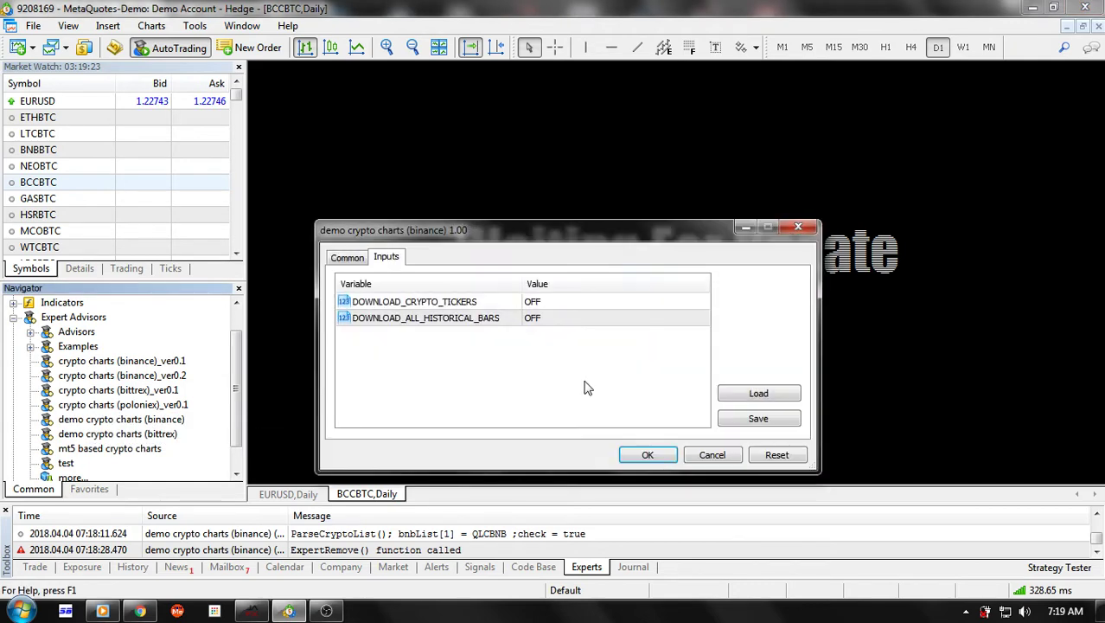
click(655, 457)
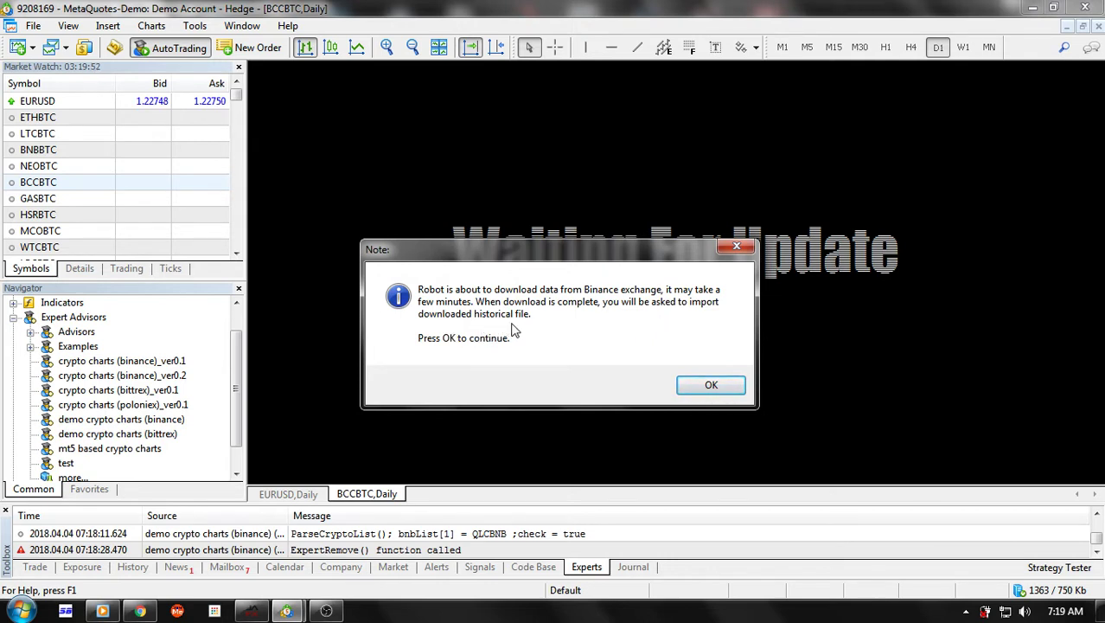
Step: Acknowledge the download notice, then the request to import BCCBTC_D1 (binance).csv
click(691, 387)
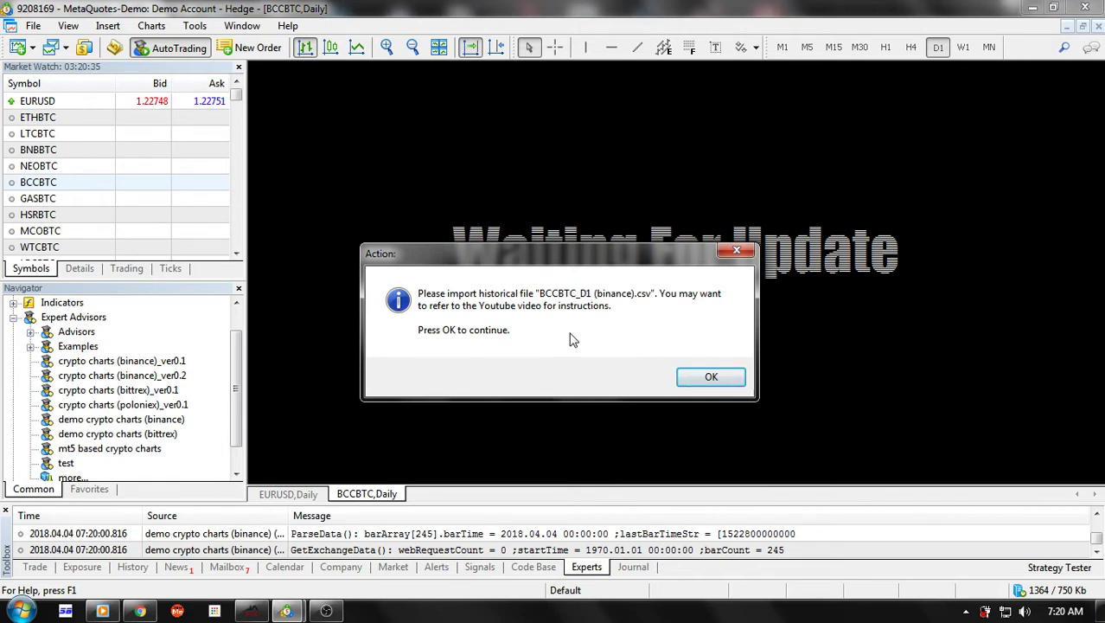
click(711, 381)
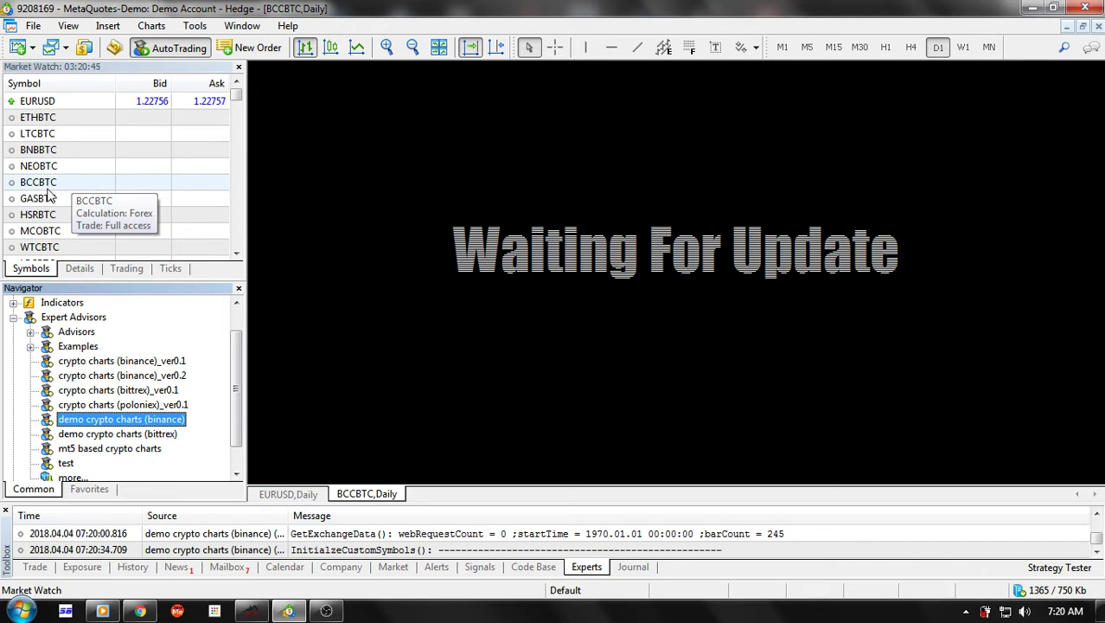
Step: From BCCBTC's Bars tab in the Symbols window, start Import Bars and browse to MQL5\Files
click(97, 188)
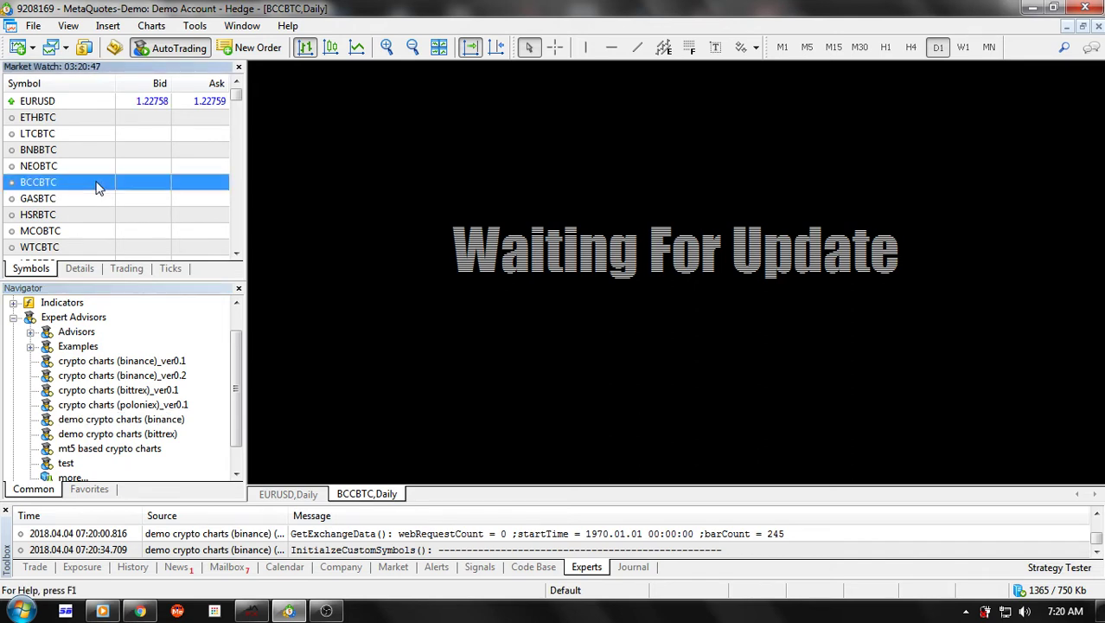
right_click(97, 188)
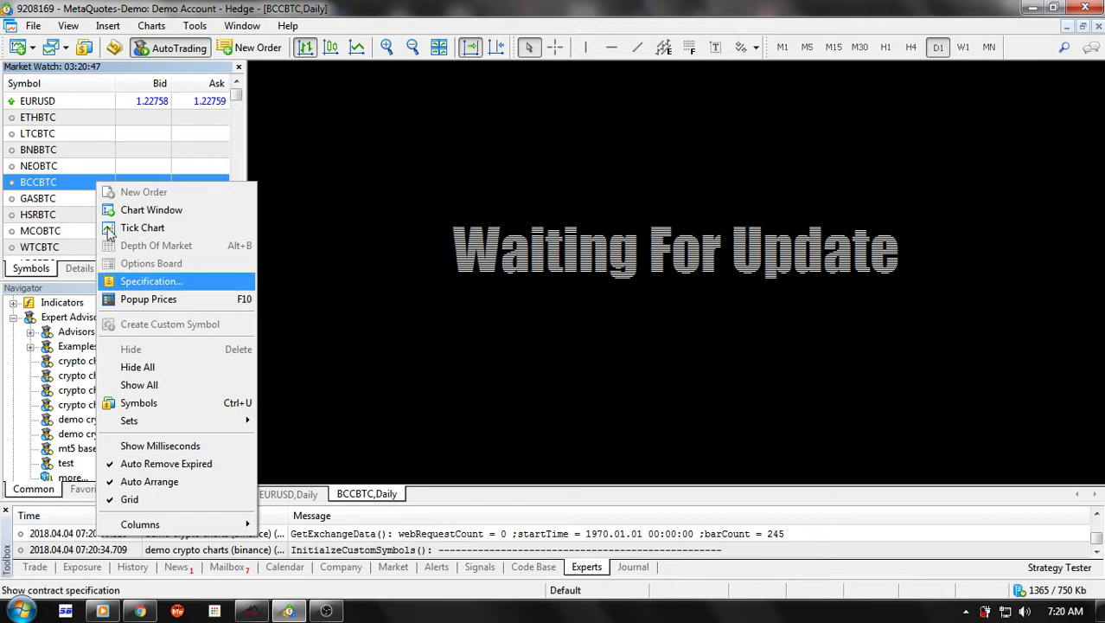
click(154, 406)
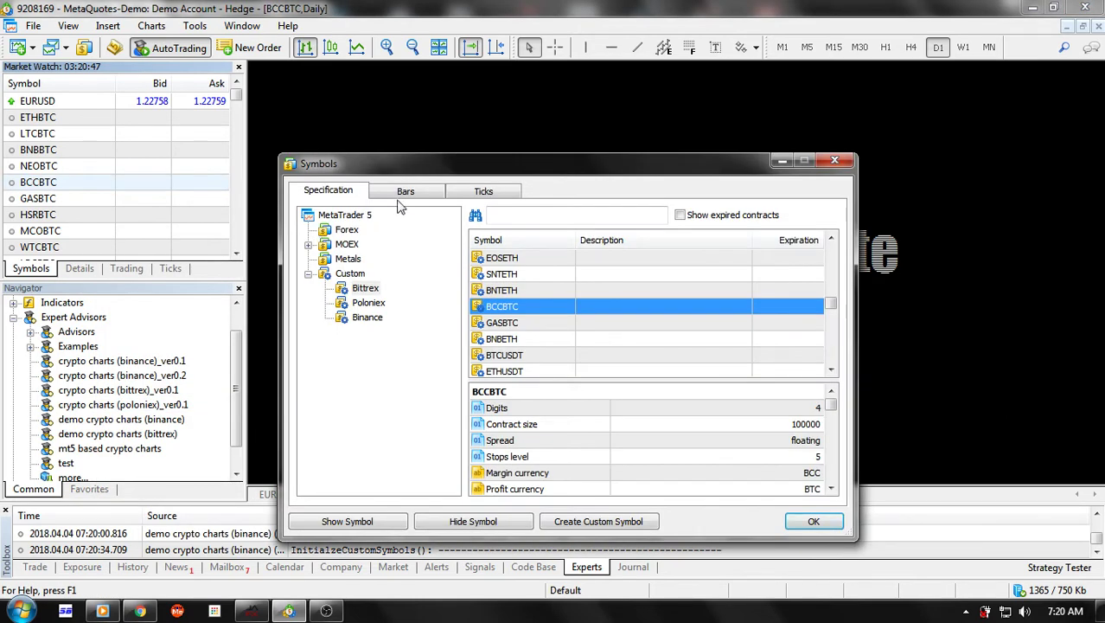
click(405, 192)
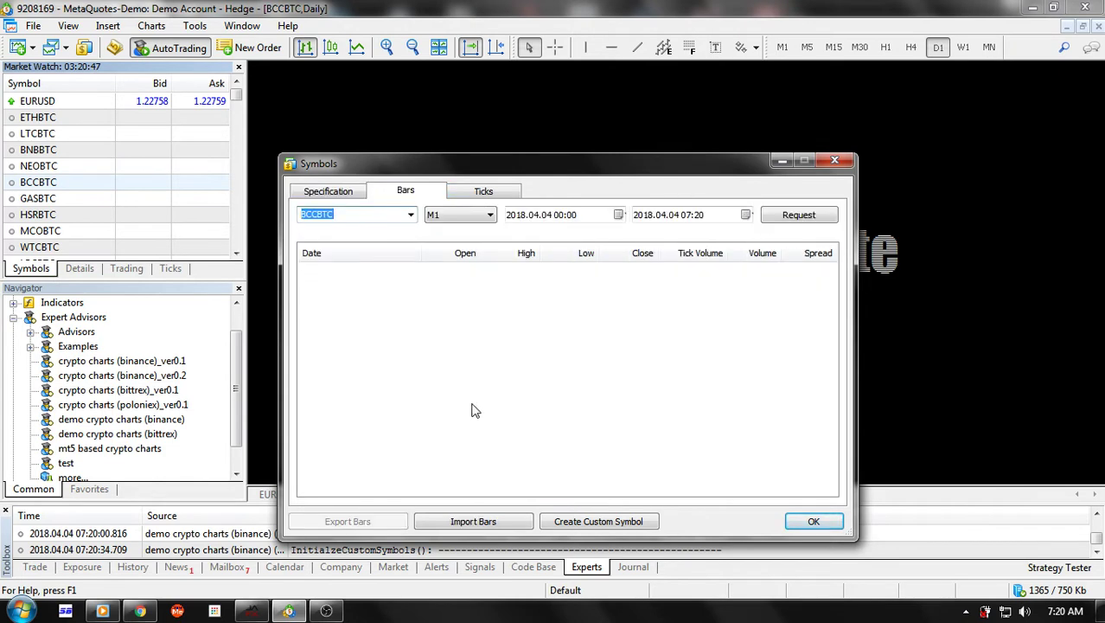
click(474, 523)
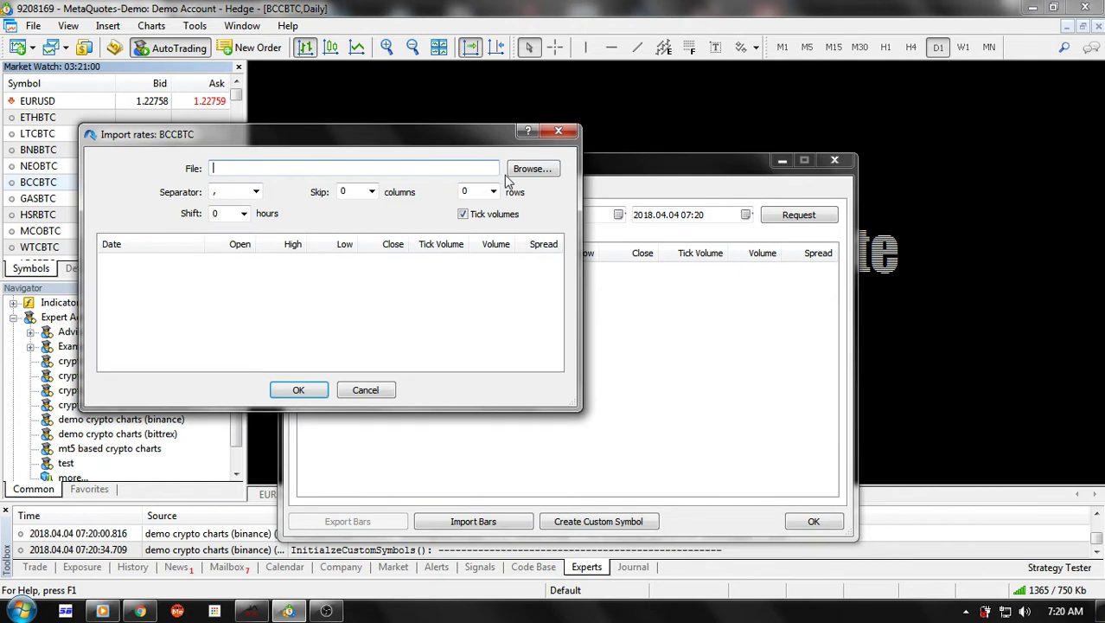
click(534, 171)
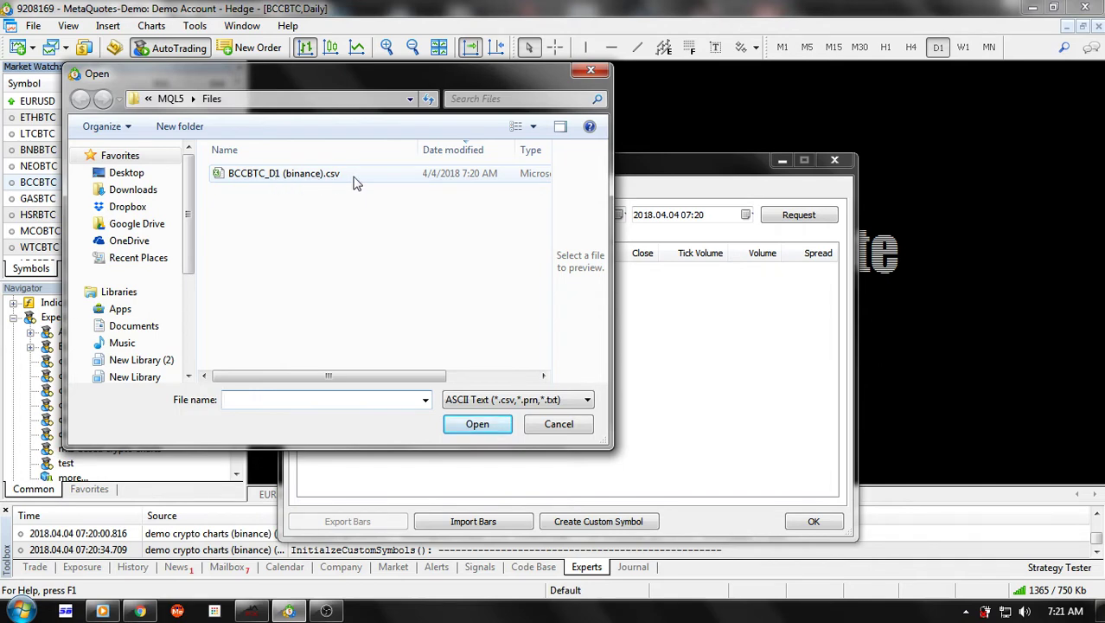
Step: Import BCCBTC_D1 (binance).csv into BCCBTC, giving 246 daily bars
click(326, 183)
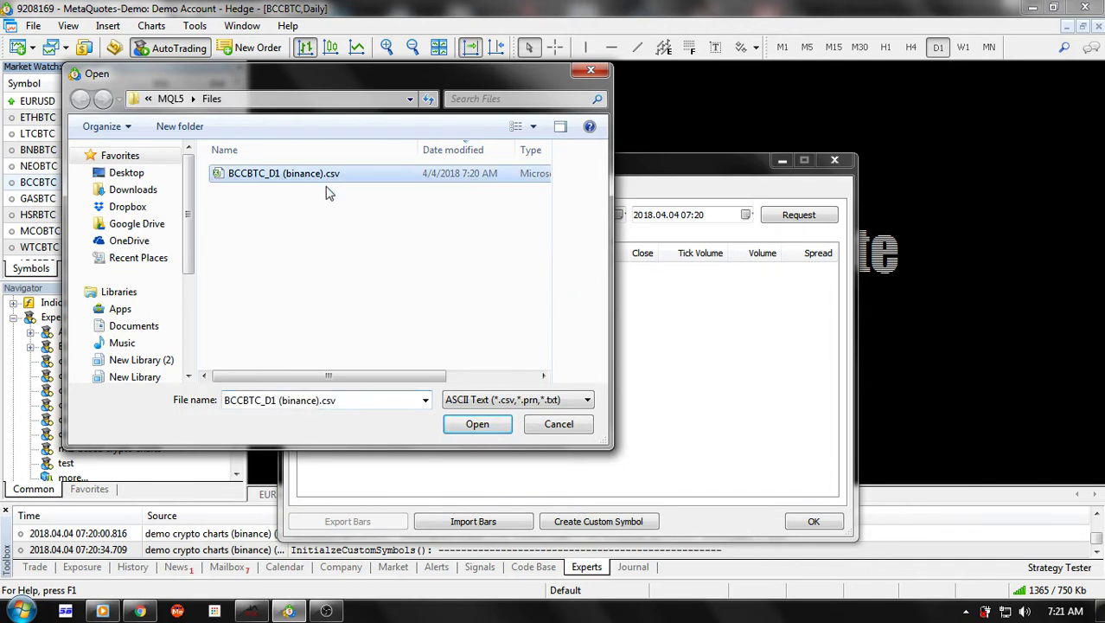
click(473, 430)
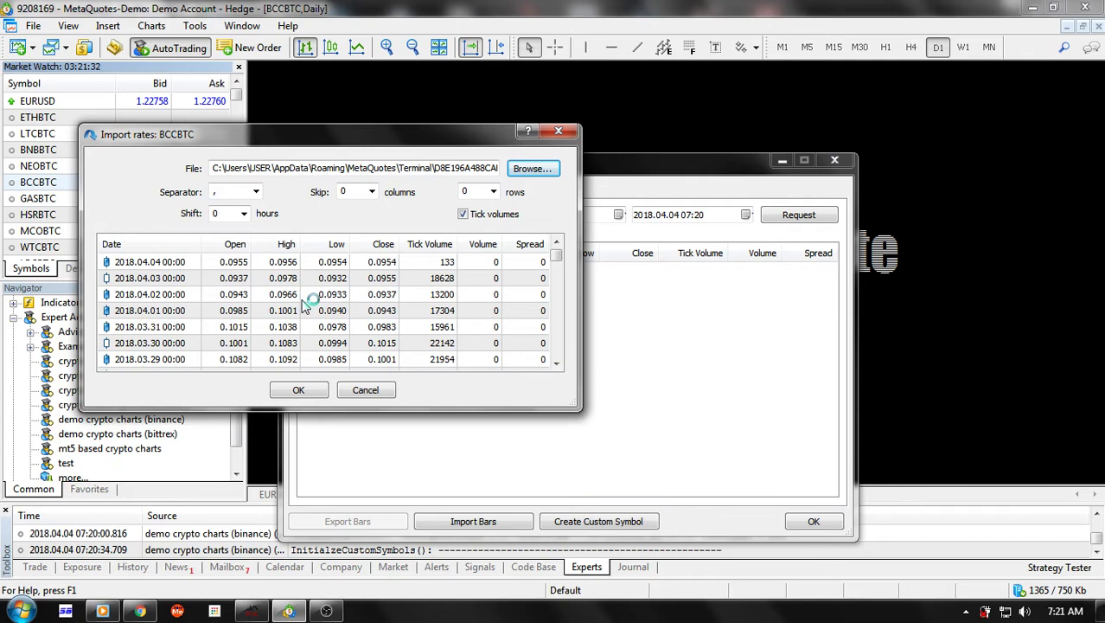
click(300, 391)
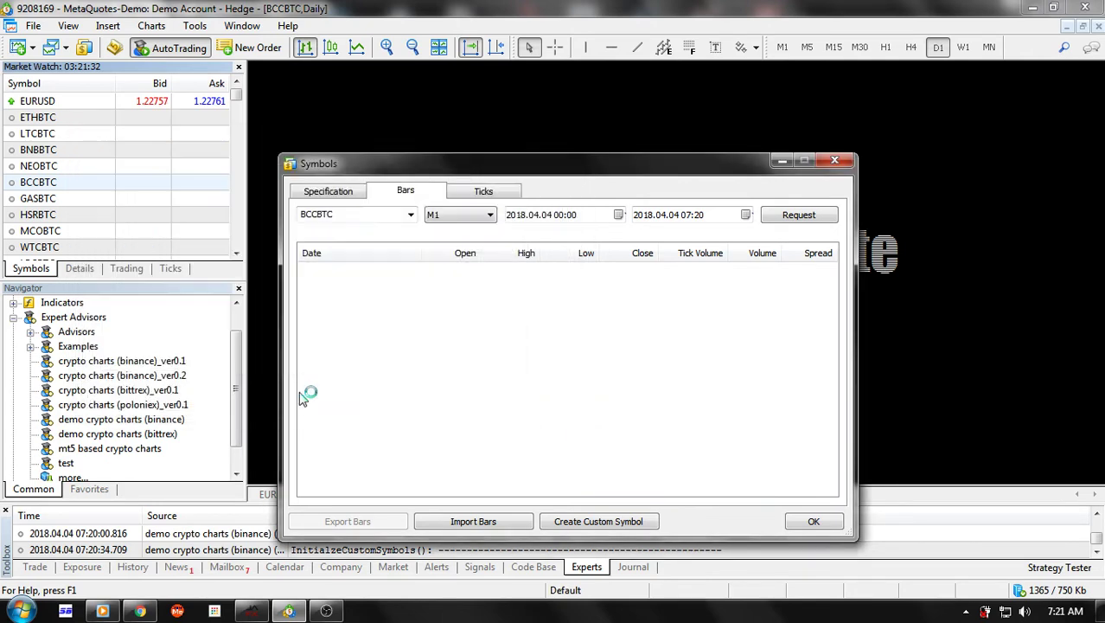
Step: Close the symbol settings, enable chart shift, and draw the BCCBTC daily bars as candlesticks
click(813, 523)
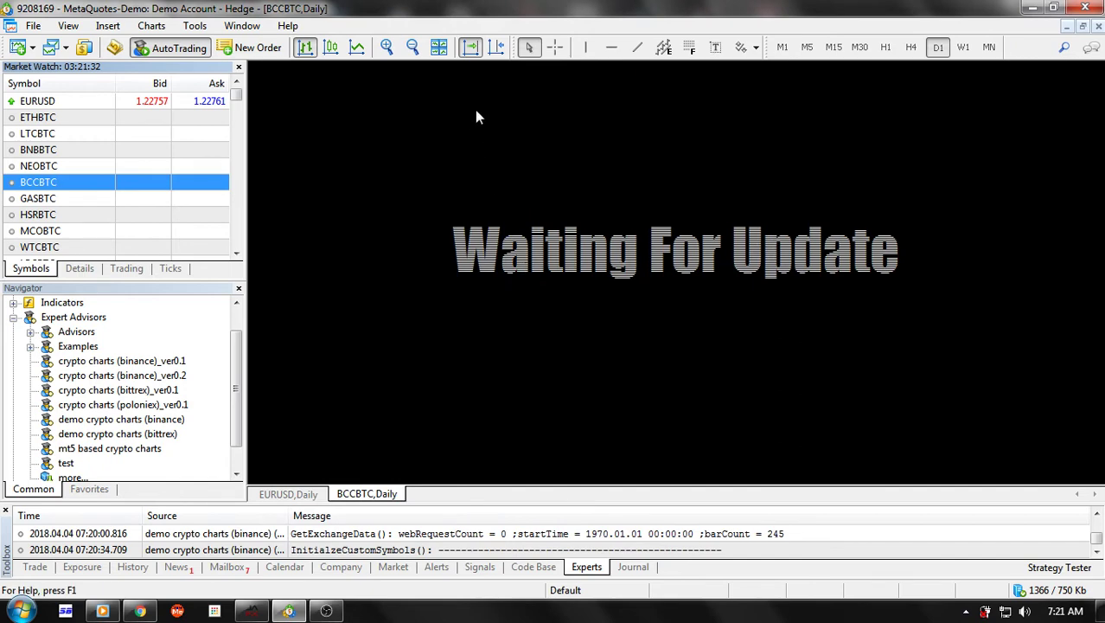
click(498, 55)
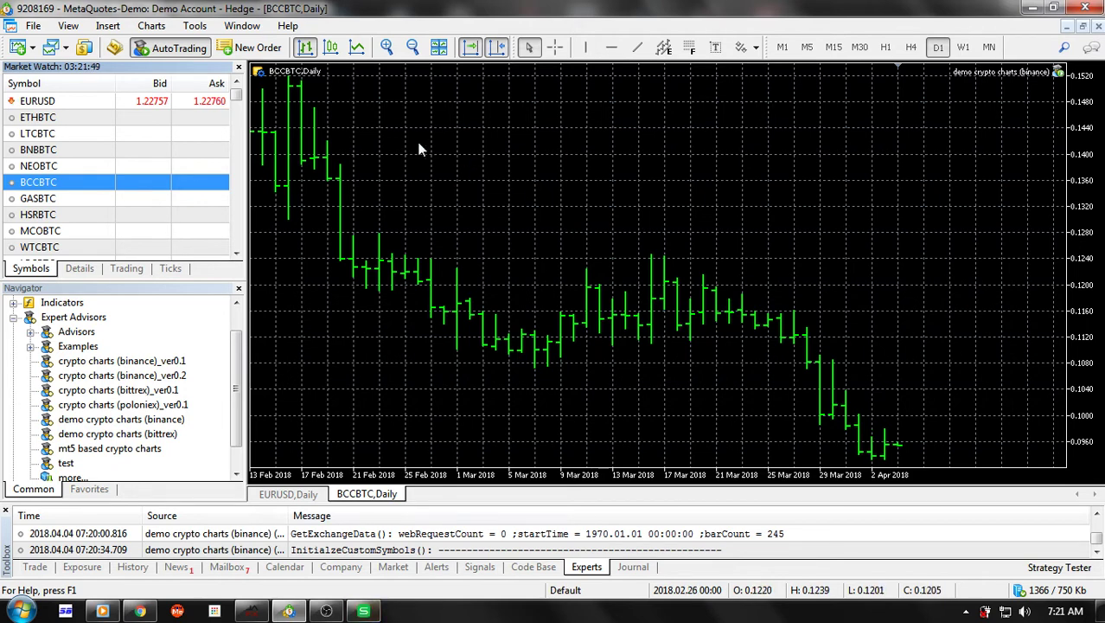
click(331, 47)
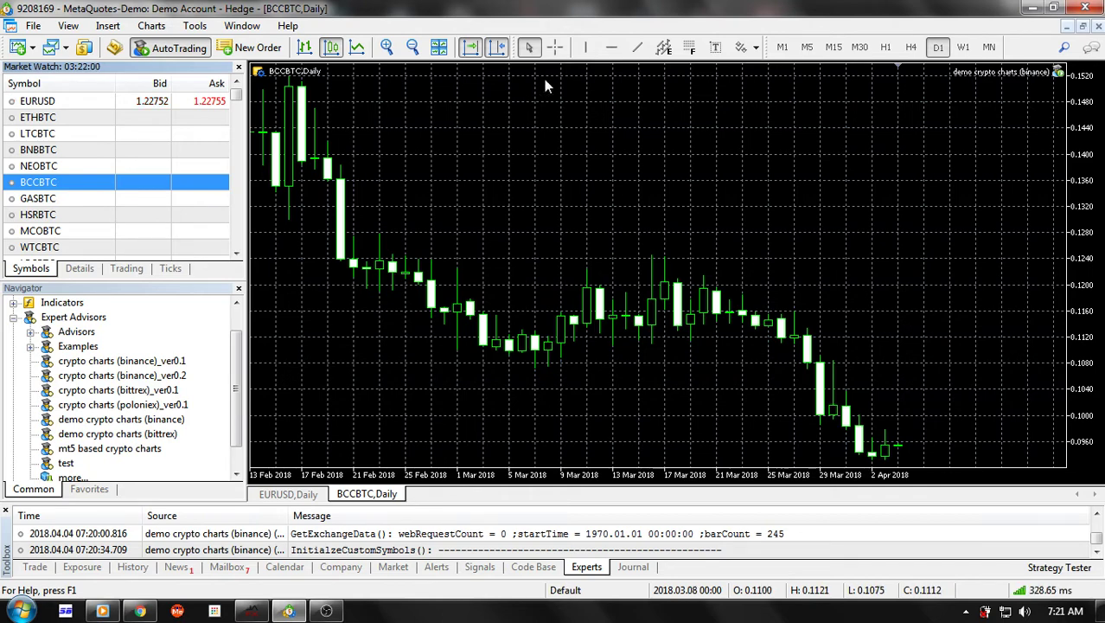
Step: Zoom out twice and scroll the BCCBTC chart to show late December 2017 through March 2018
click(415, 50)
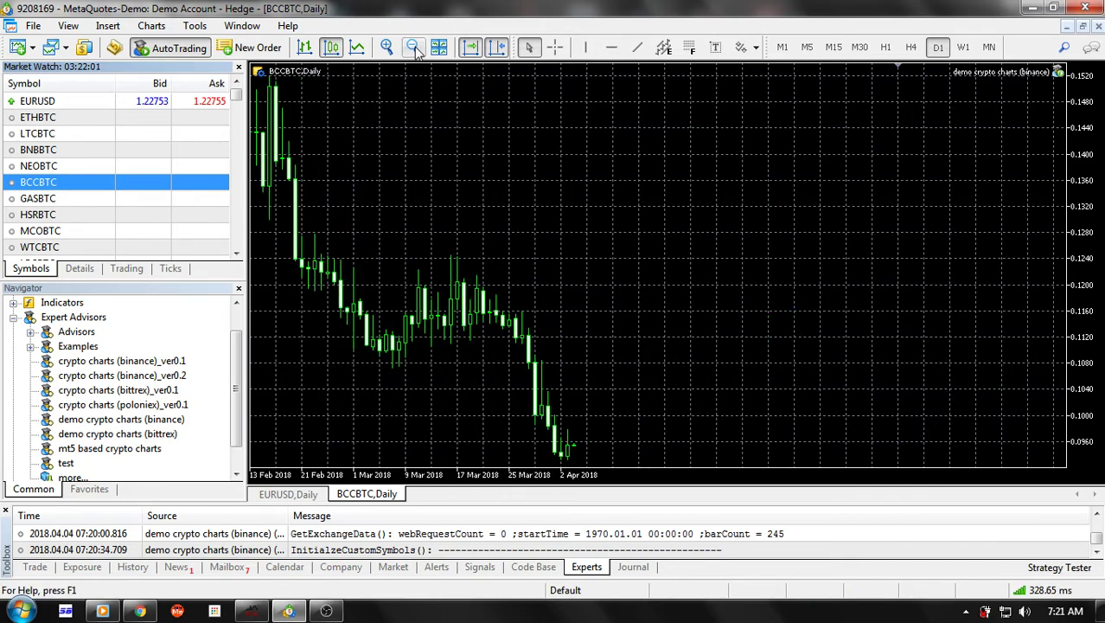
click(437, 116)
drag(908, 168, 769, 160)
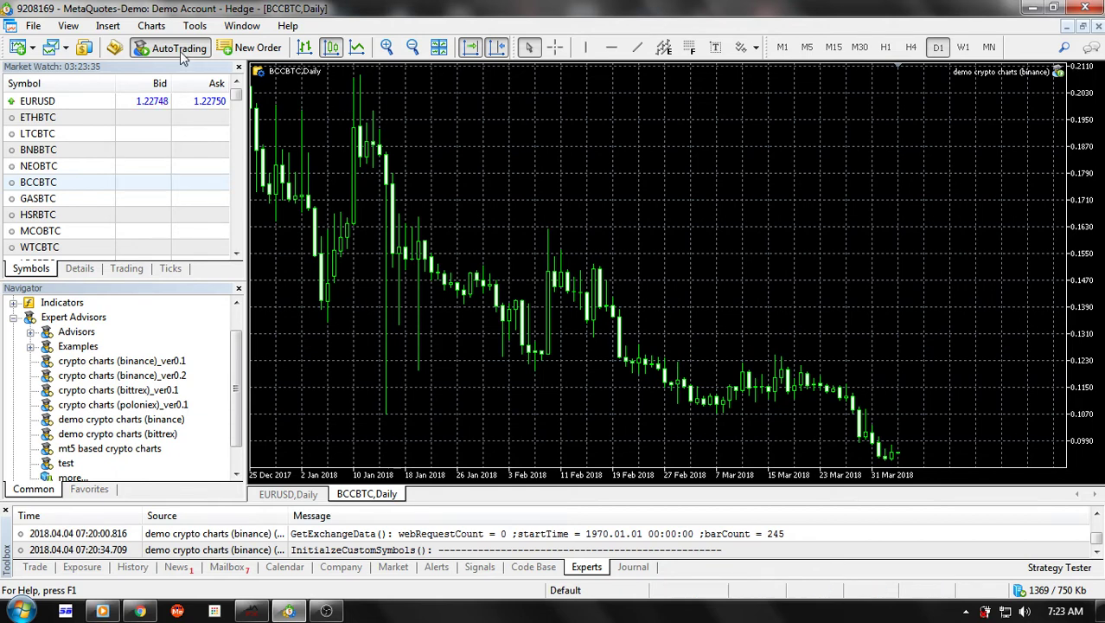
Step: Look through the Tools, Charts and Insert menus to reach the Indicators list
click(195, 27)
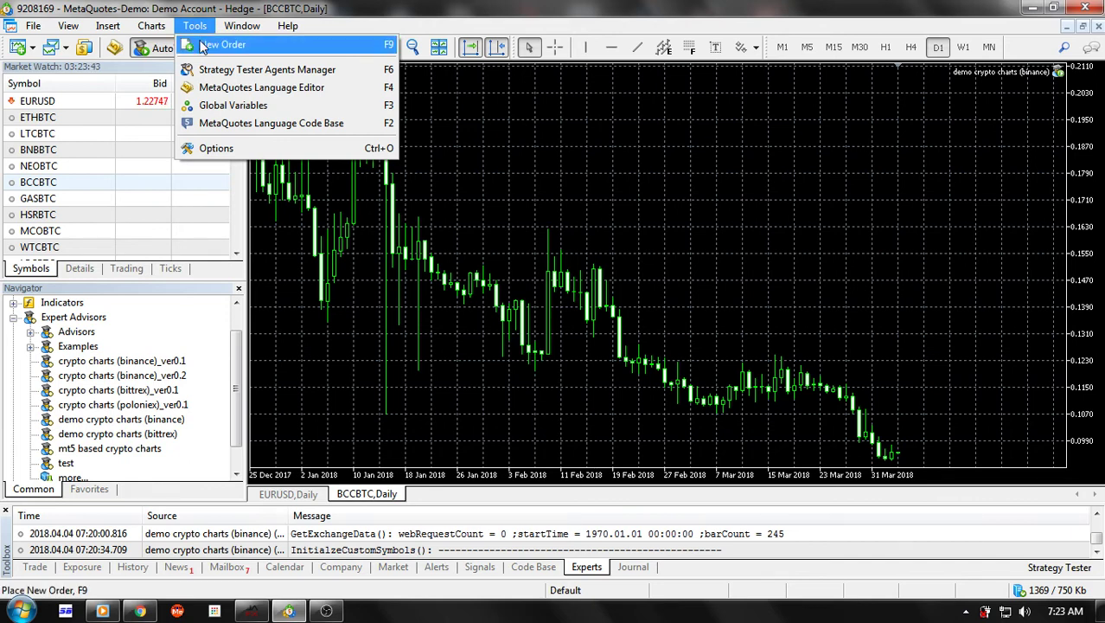
mouse_move(162, 29)
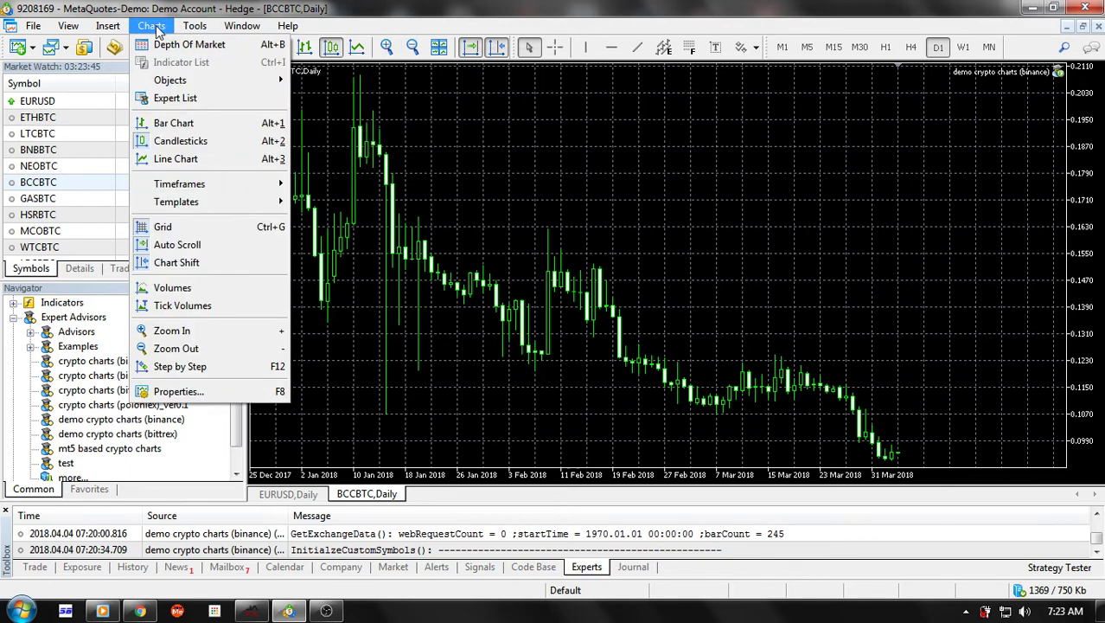
mouse_move(108, 26)
mouse_move(112, 45)
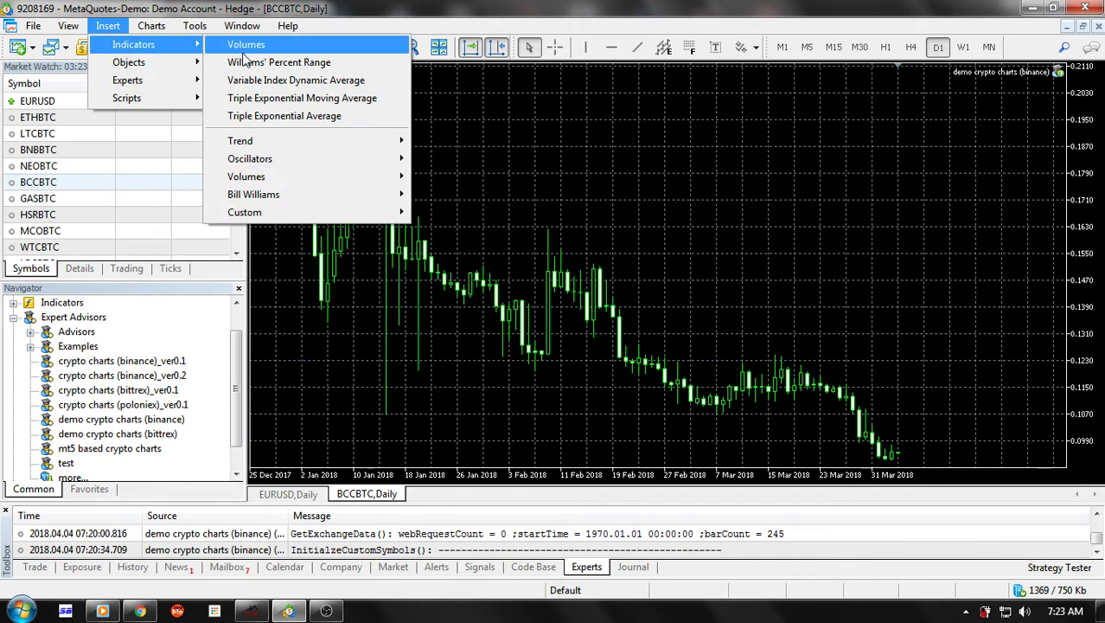
mouse_move(290, 147)
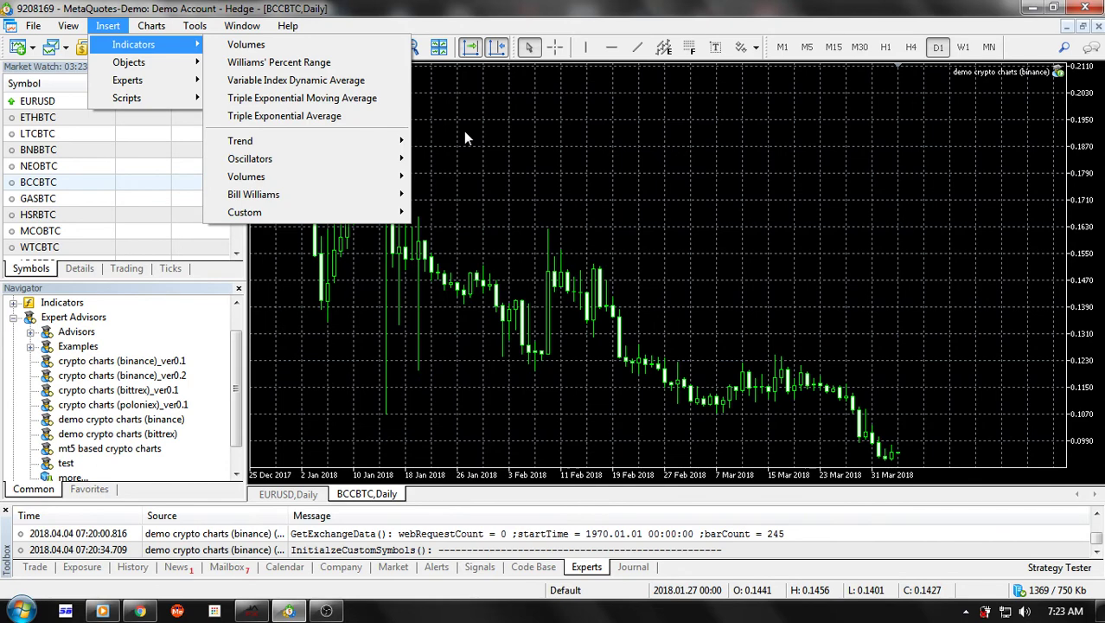
Step: Add Bollinger Bands with the default period 20 and 2.000 deviations, then dismiss the indicator menu
click(473, 195)
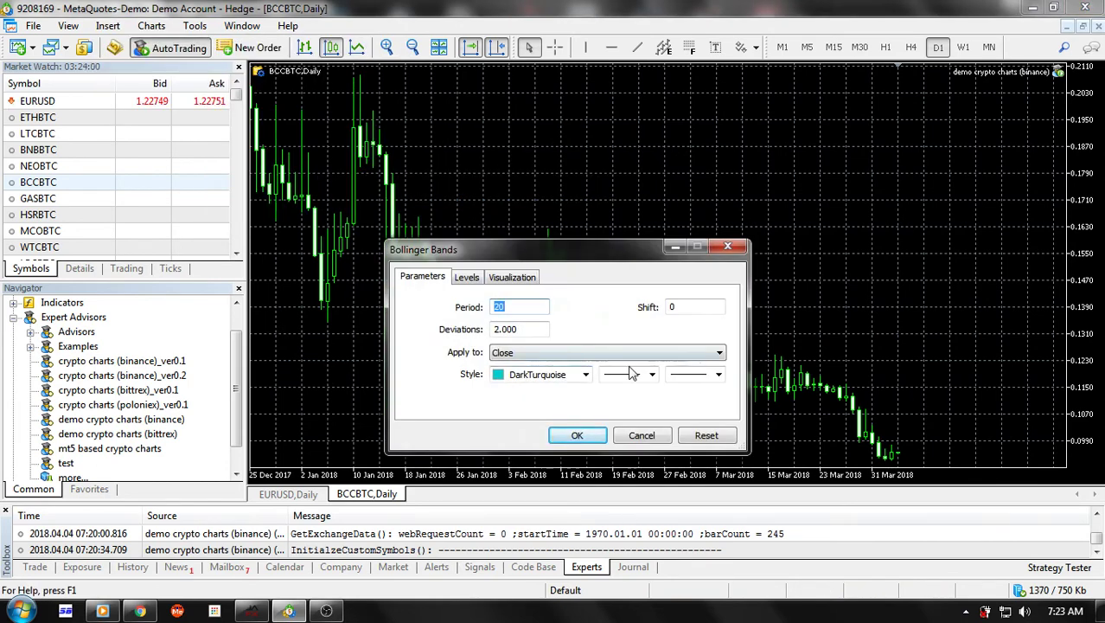
click(578, 434)
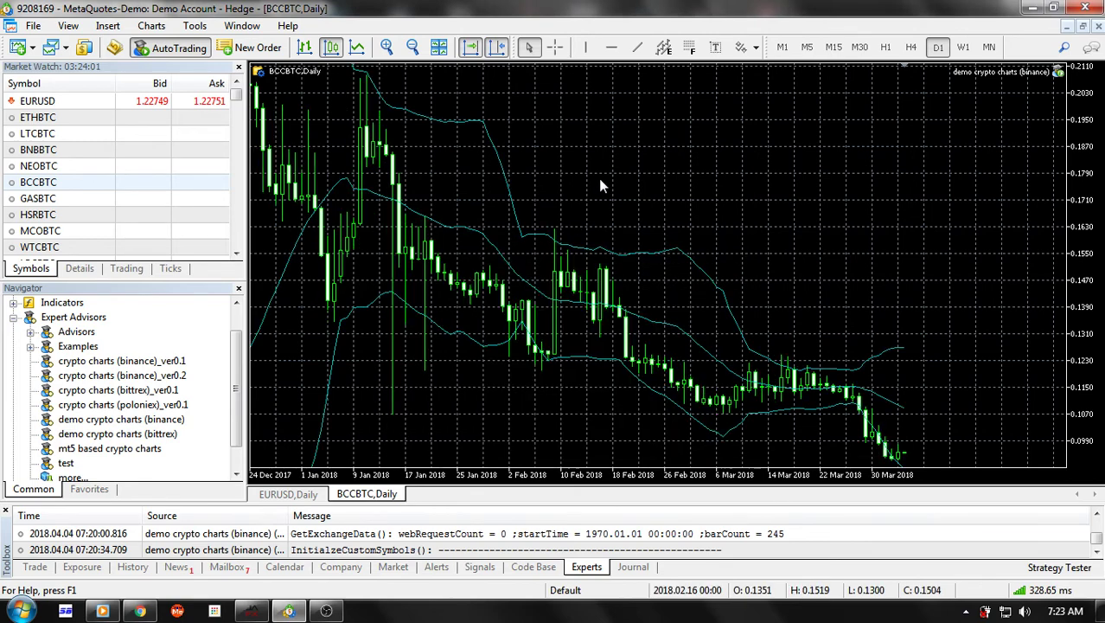
click(111, 26)
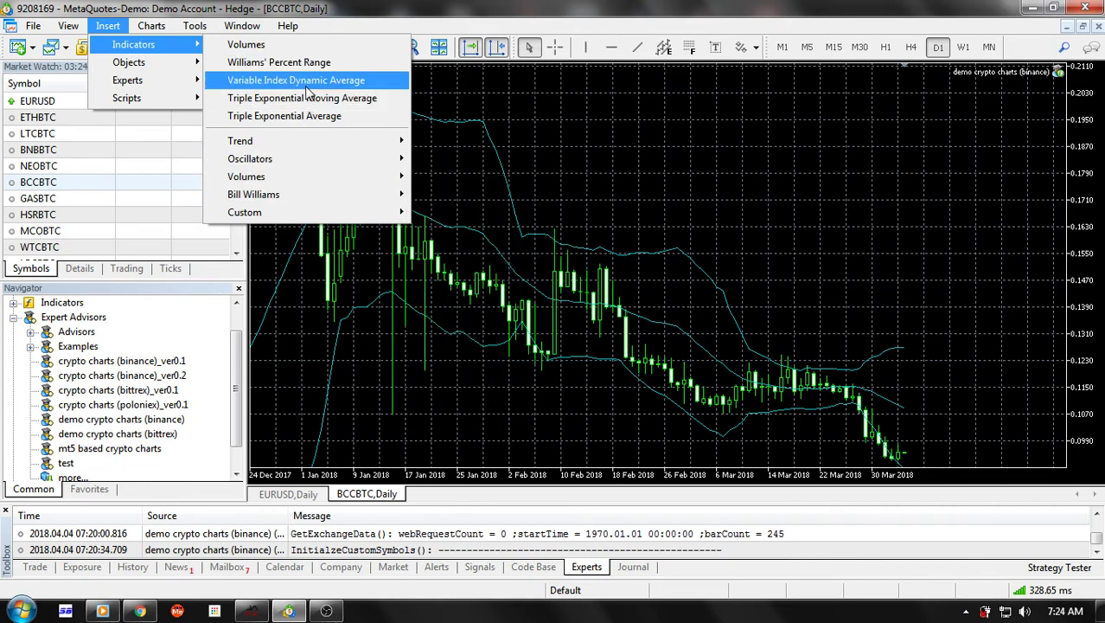
mouse_move(342, 202)
mouse_move(377, 213)
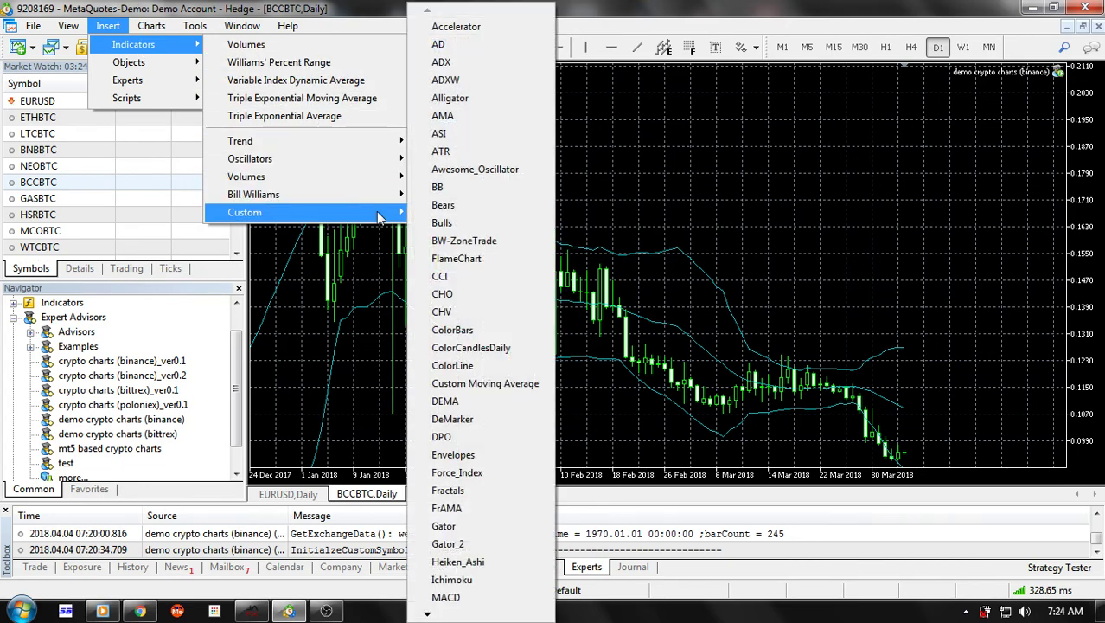
click(708, 170)
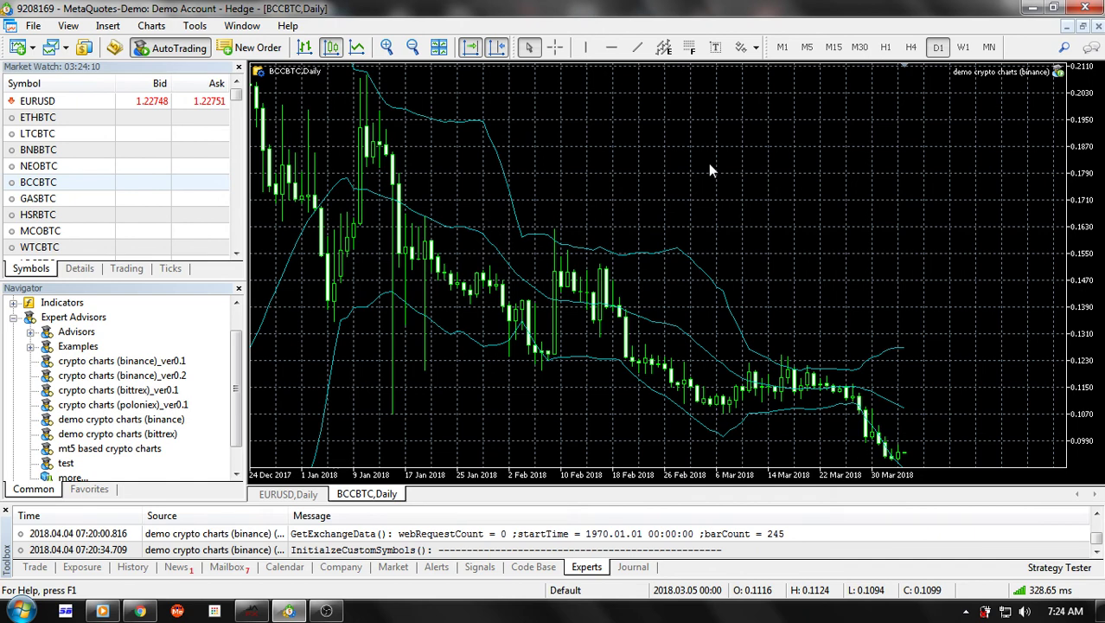